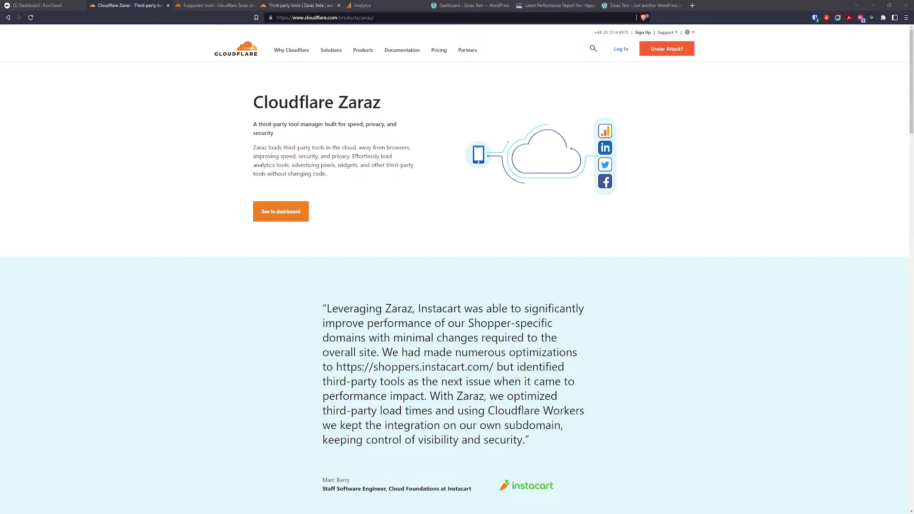
Step: Open the Zaraz 'Supported tools' docs and scroll to Google Analytics 4 under Analytics
{"action": "left_click", "coordinate": [309, 6]}
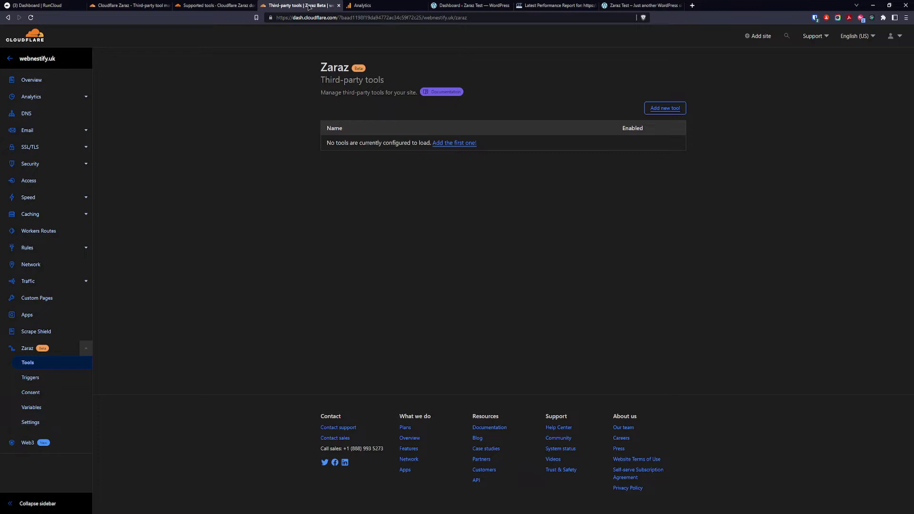
{"action": "left_click", "coordinate": [227, 6]}
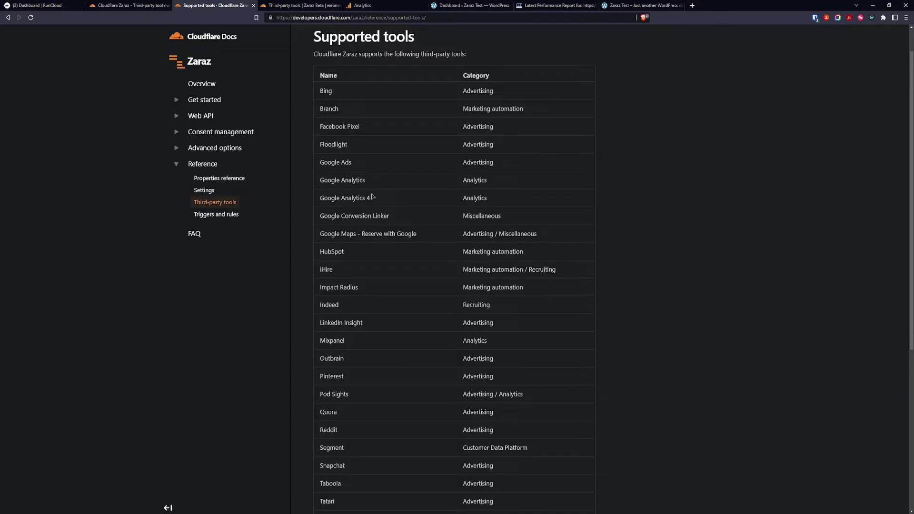
{"action": "scroll", "coordinate": [398, 326], "scroll_direction": "down", "scroll_amount": 2}
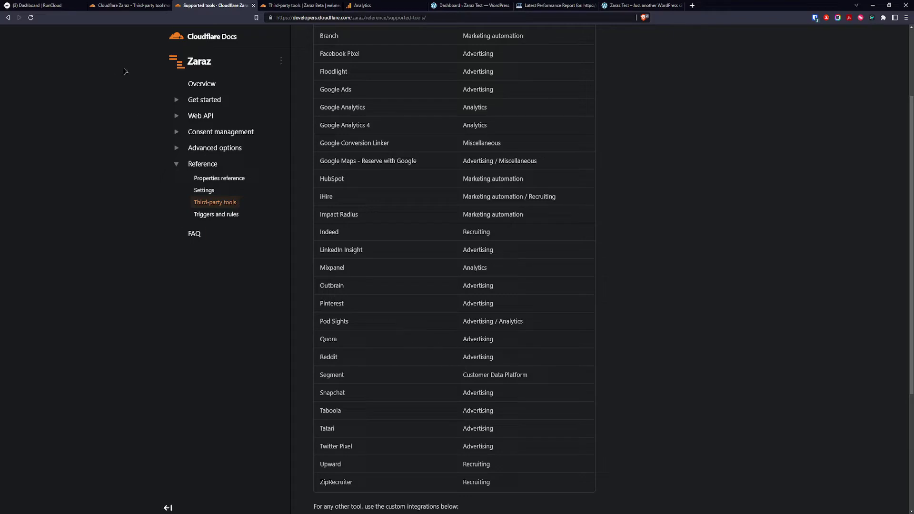
Step: Copy the GA web stream's Measurement ID and go back to the empty Zaraz third-party tools page
{"action": "left_click", "coordinate": [374, 8]}
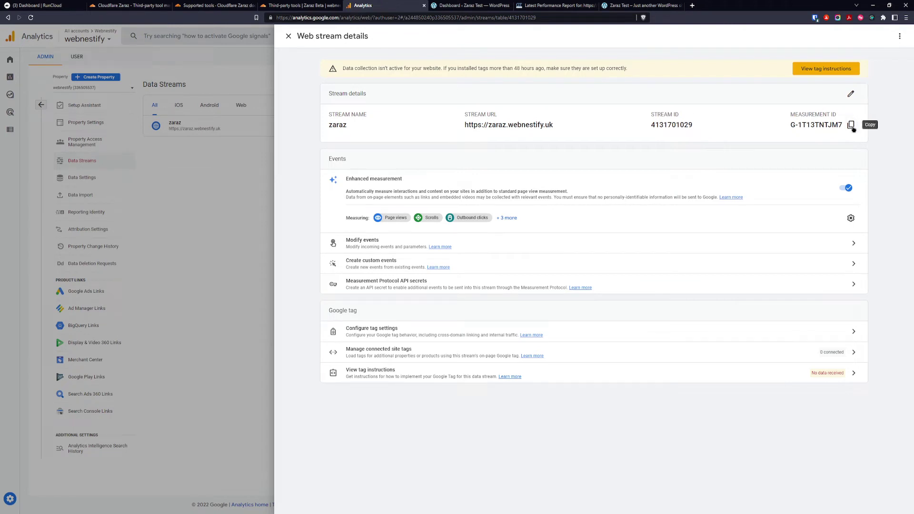
{"action": "left_click", "coordinate": [851, 127]}
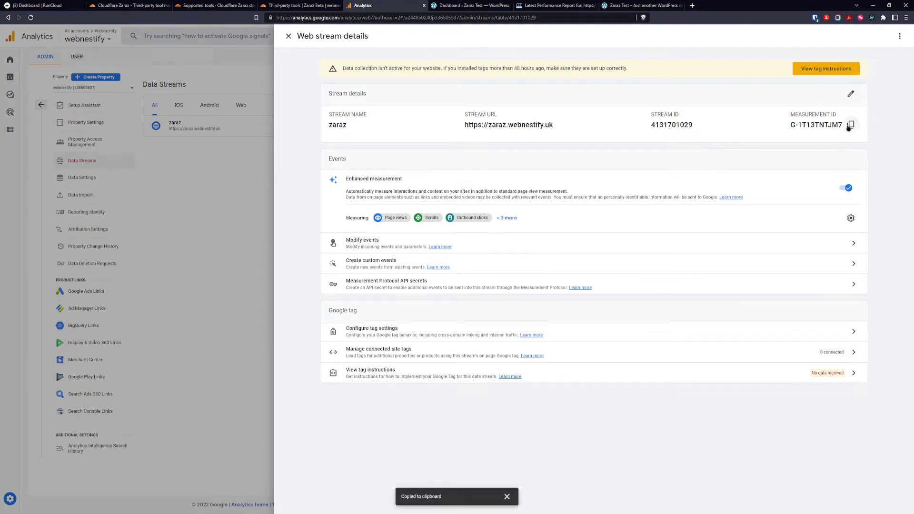
{"action": "left_click", "coordinate": [139, 8]}
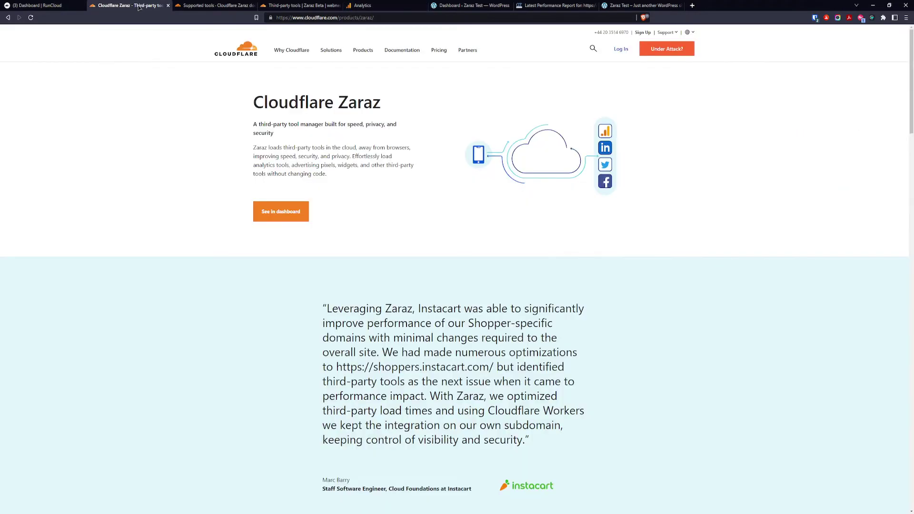
{"action": "left_click", "coordinate": [211, 6]}
{"action": "left_click", "coordinate": [288, 6]}
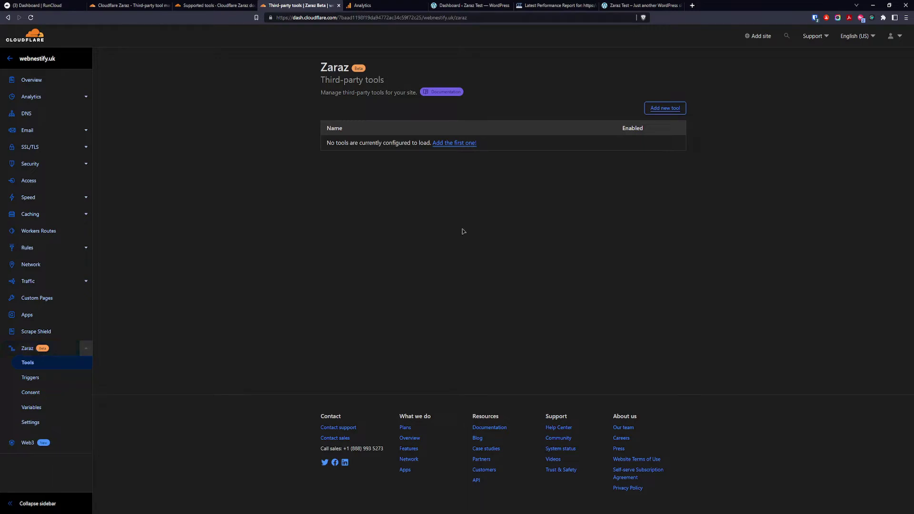
Step: Add Google Analytics 4 from the Analytics tools, paste the Measurement ID, and enable Hide Originating IP Address
{"action": "left_click", "coordinate": [666, 109]}
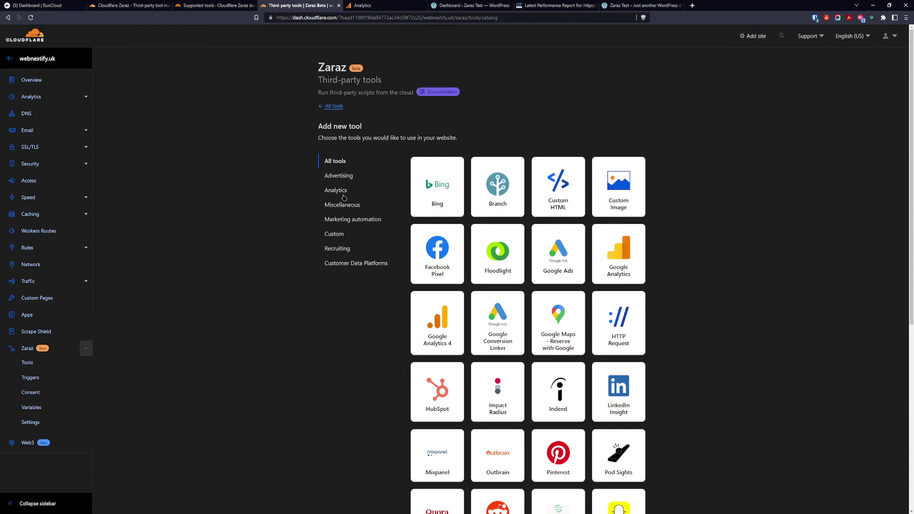
{"action": "left_click", "coordinate": [345, 192]}
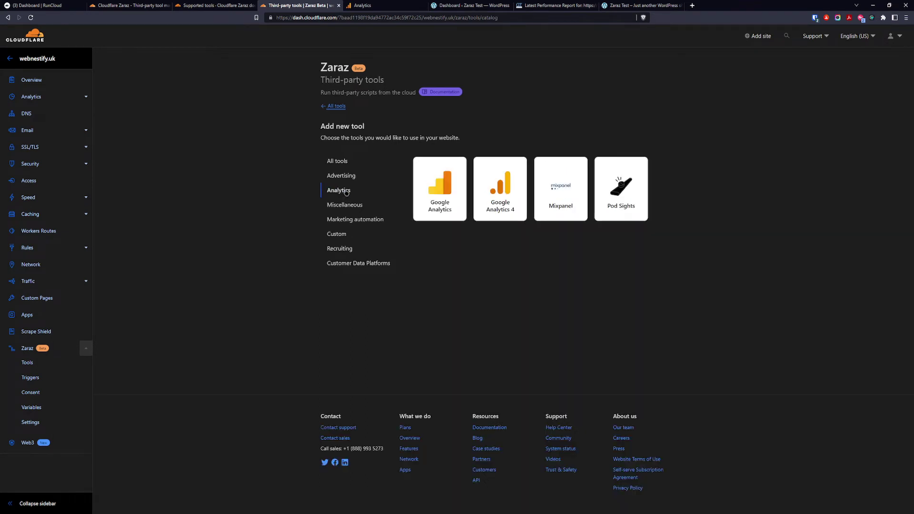
{"action": "left_click", "coordinate": [499, 209]}
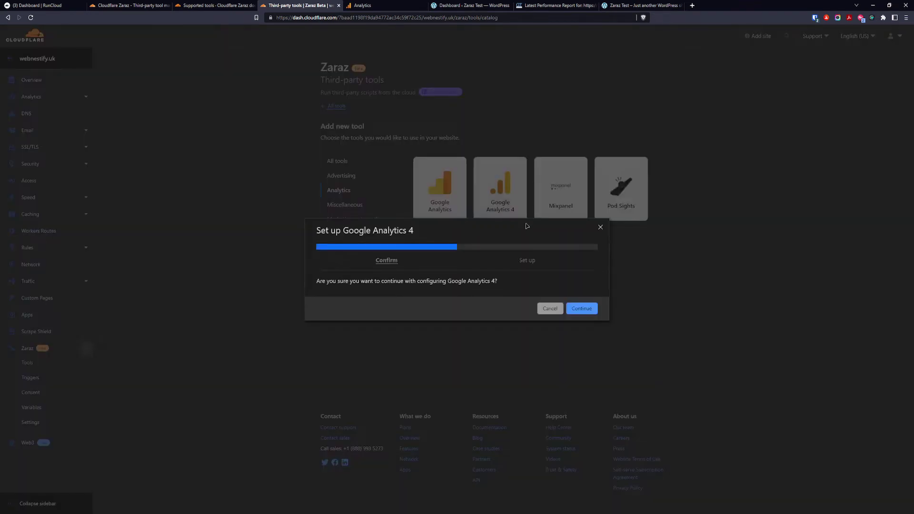
{"action": "left_click", "coordinate": [589, 309]}
{"action": "left_click", "coordinate": [532, 228]}
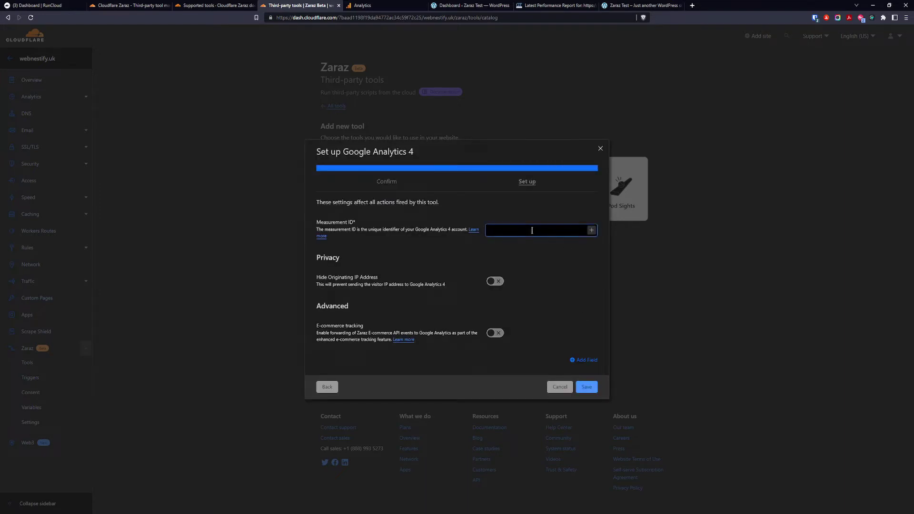
{"action": "key", "text": "ctrl+v"}
{"action": "left_click", "coordinate": [495, 282]}
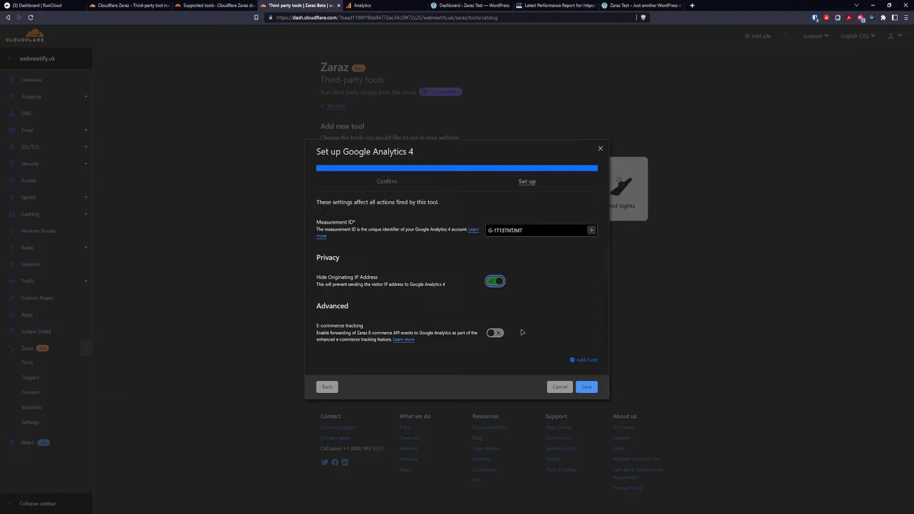
Step: Save the Google Analytics 4 Zaraz tool with its Pageview action, without adding an extra field
{"action": "left_click", "coordinate": [574, 362]}
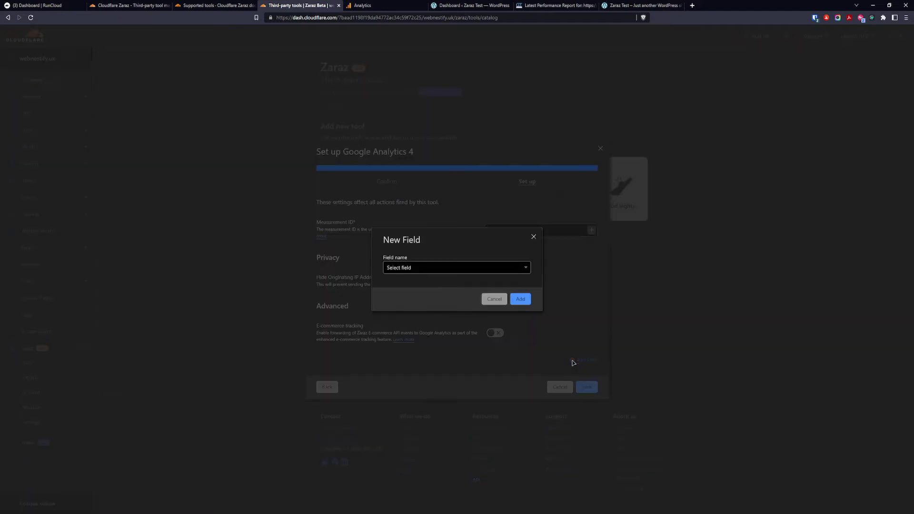
{"action": "left_click", "coordinate": [456, 265]}
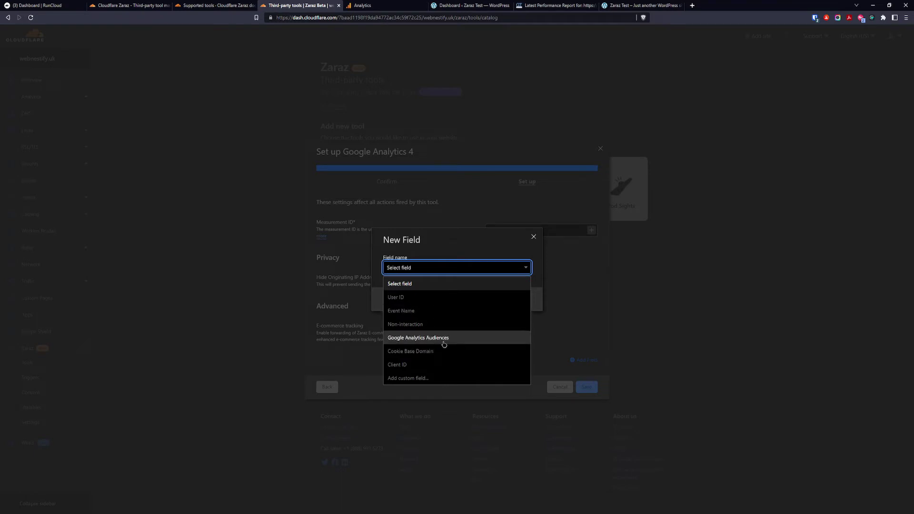
{"action": "left_click", "coordinate": [461, 251]}
{"action": "left_click", "coordinate": [534, 237]}
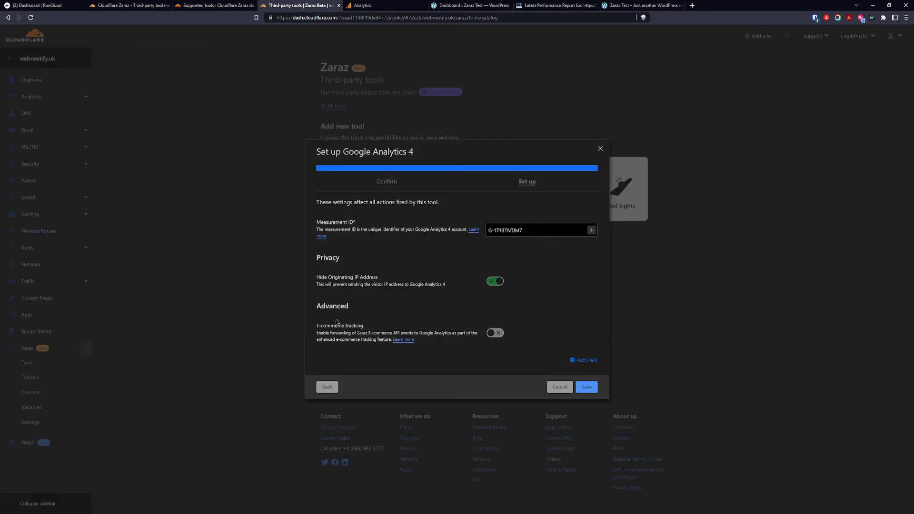
{"action": "left_click", "coordinate": [586, 387]}
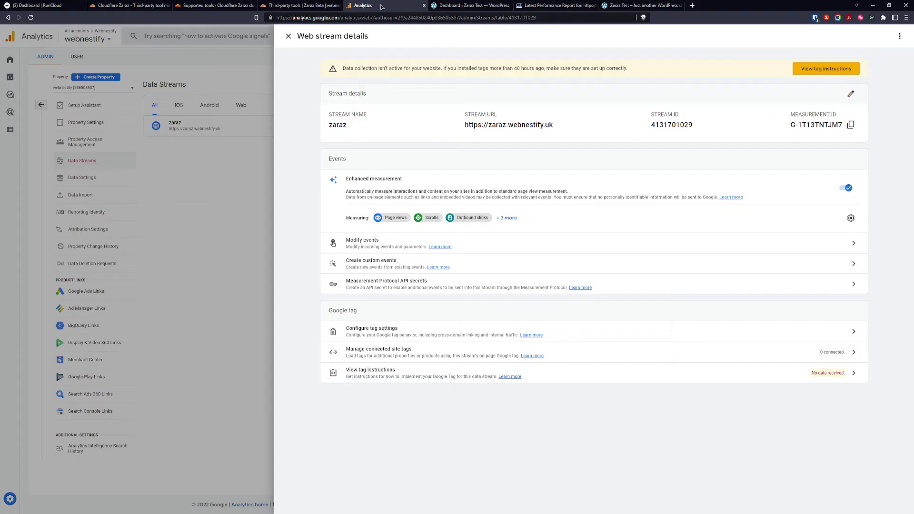
{"action": "left_click", "coordinate": [416, 4]}
Step: Load zaraz.webnestify.uk in a new Brave private window
{"action": "key", "text": "ctrl+shift+n"}
{"action": "type", "text": "zaraz.webnestify.uk"}
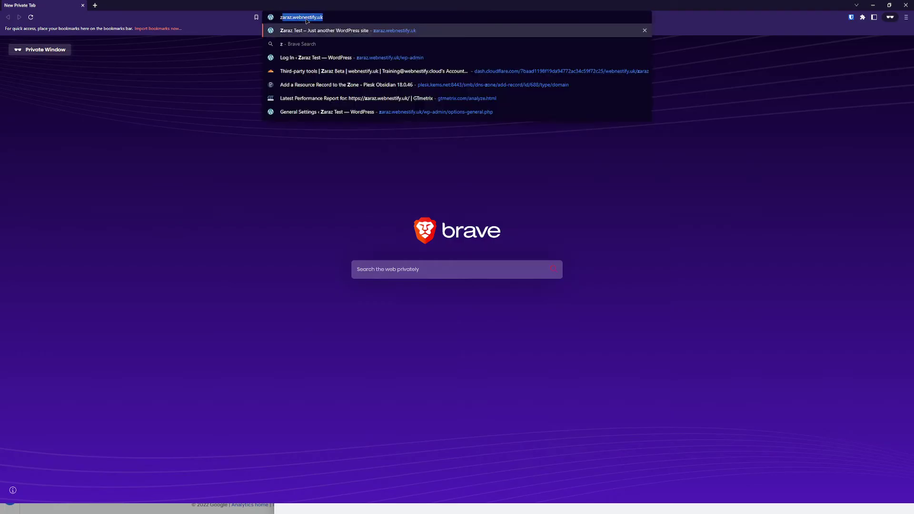
{"action": "key", "text": "Return"}
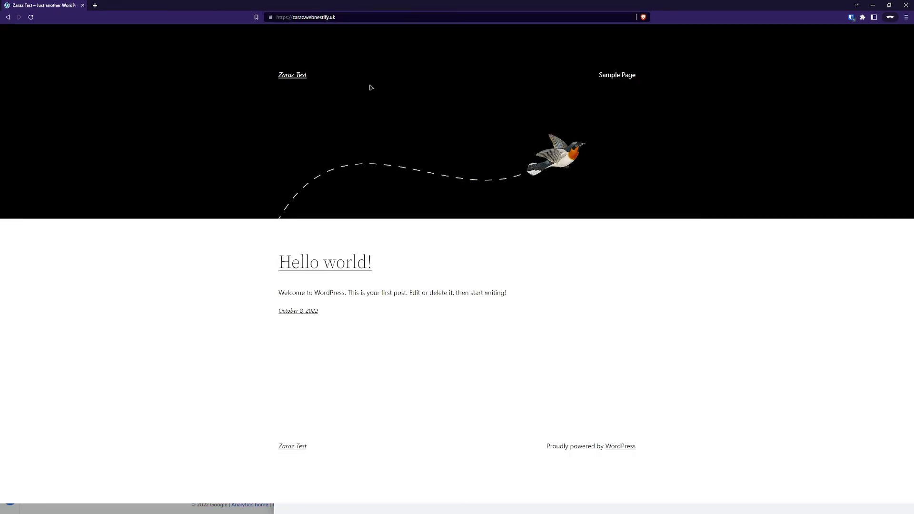
Step: Check the site's network requests in DevTools after reload, then close the window and stream details panel
{"action": "key", "text": "F12"}
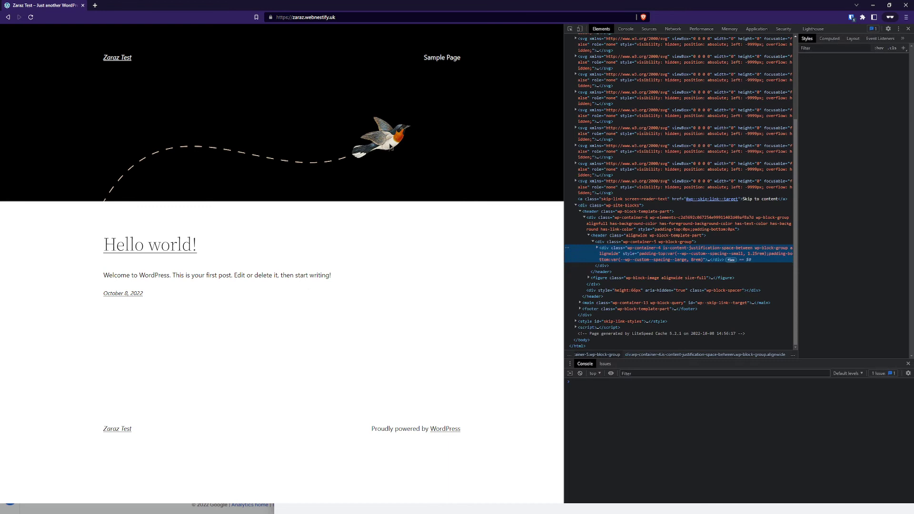
{"action": "key", "text": "F5"}
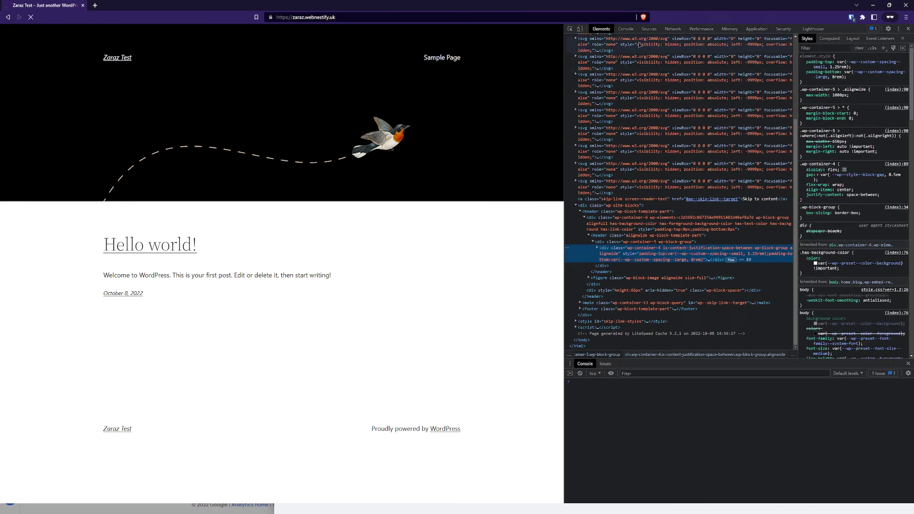
{"action": "left_click", "coordinate": [359, 88]}
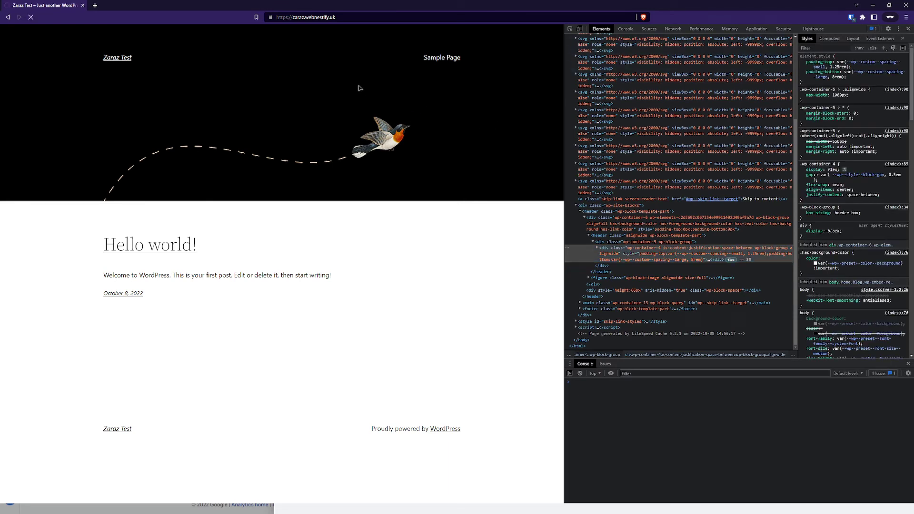
{"action": "left_click", "coordinate": [673, 30]}
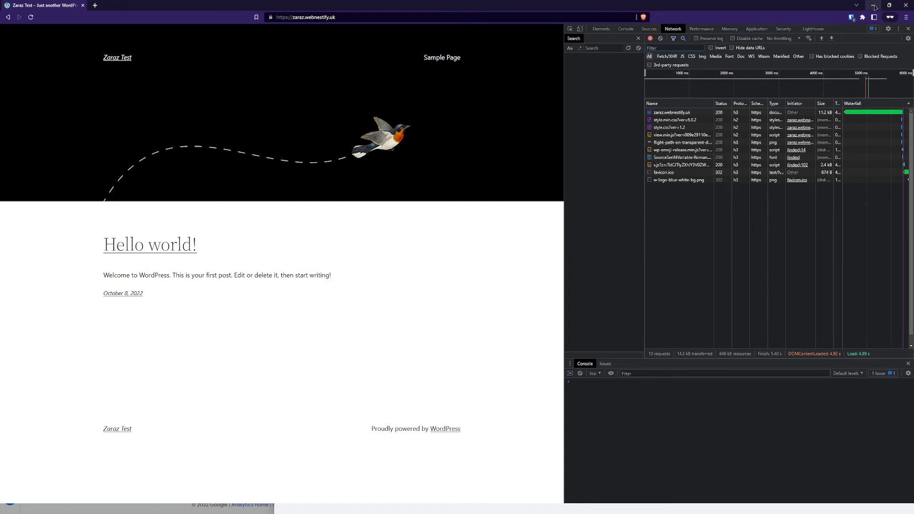
{"action": "left_click", "coordinate": [906, 6]}
{"action": "left_click", "coordinate": [194, 207]}
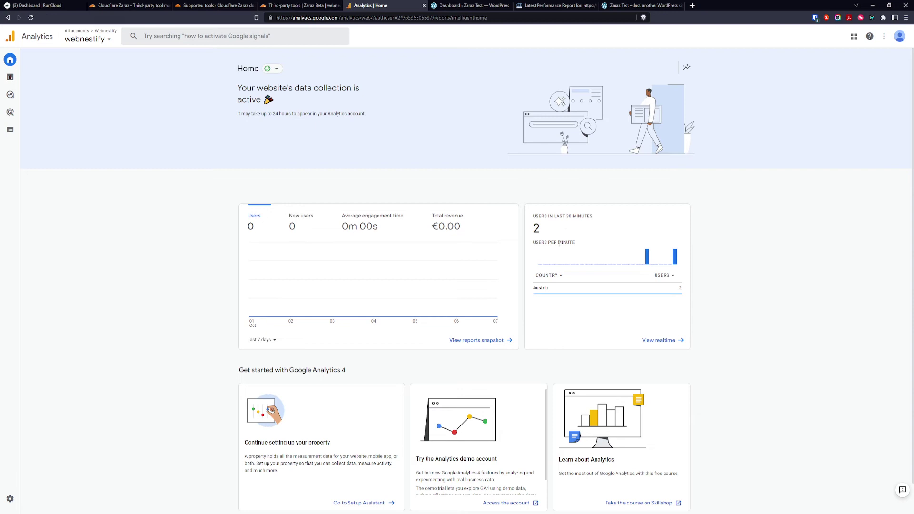
Step: Open the Realtime overview showing 2 users from Vienna and 5 page_view events
{"action": "left_click", "coordinate": [659, 341]}
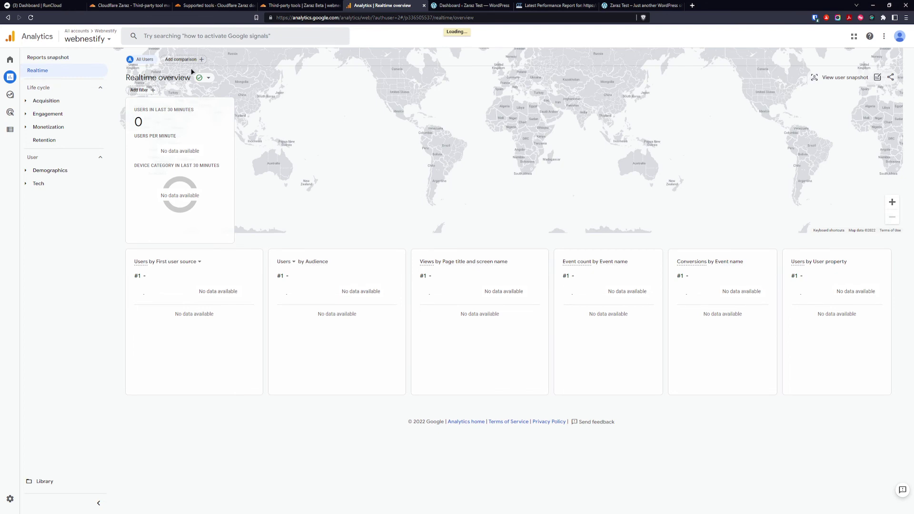
{"action": "mouse_move", "coordinate": [209, 78]}
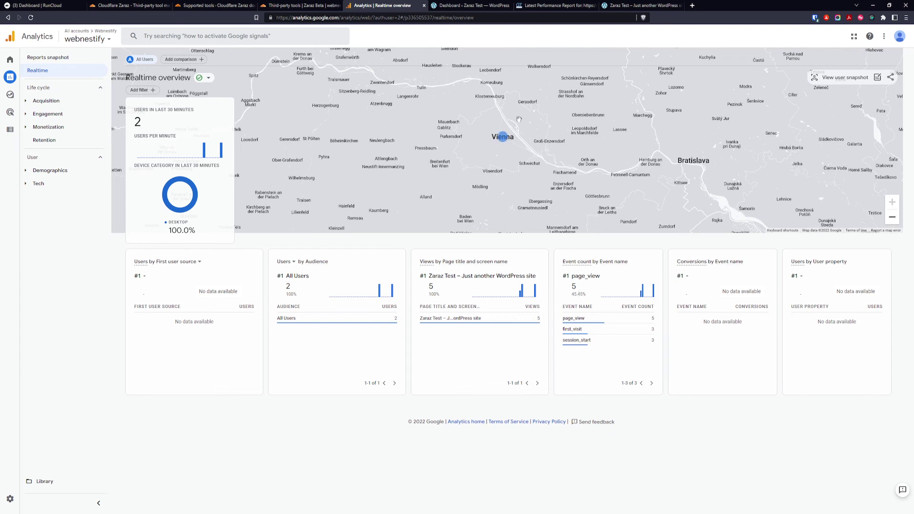
{"action": "left_click", "coordinate": [542, 6]}
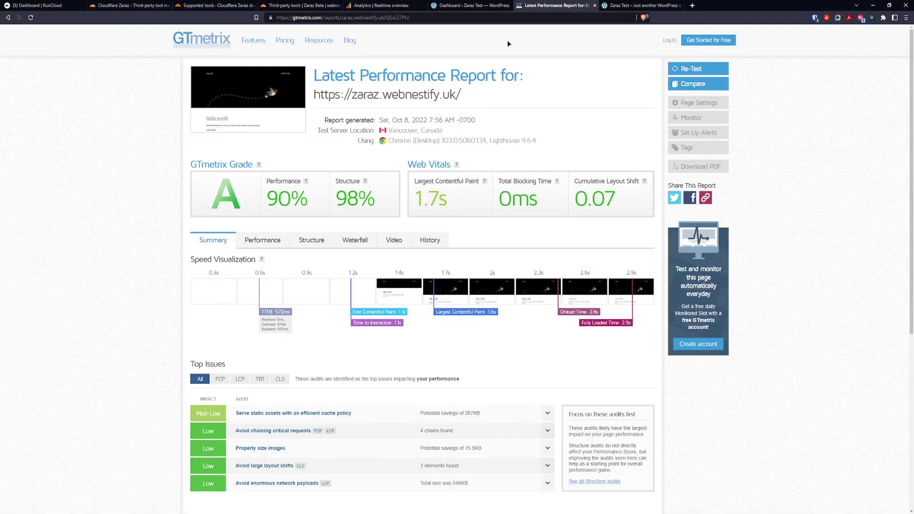
{"action": "left_click", "coordinate": [690, 69]}
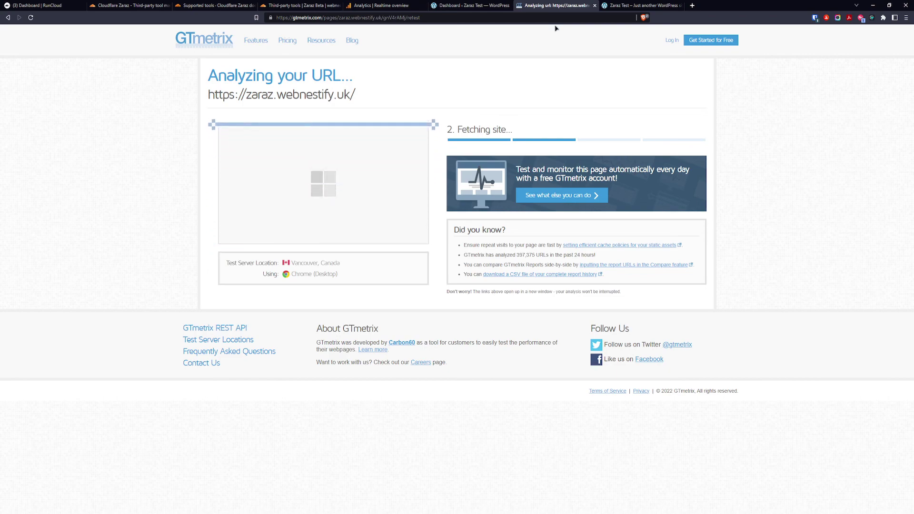
{"action": "key", "text": "ctrl+5"}
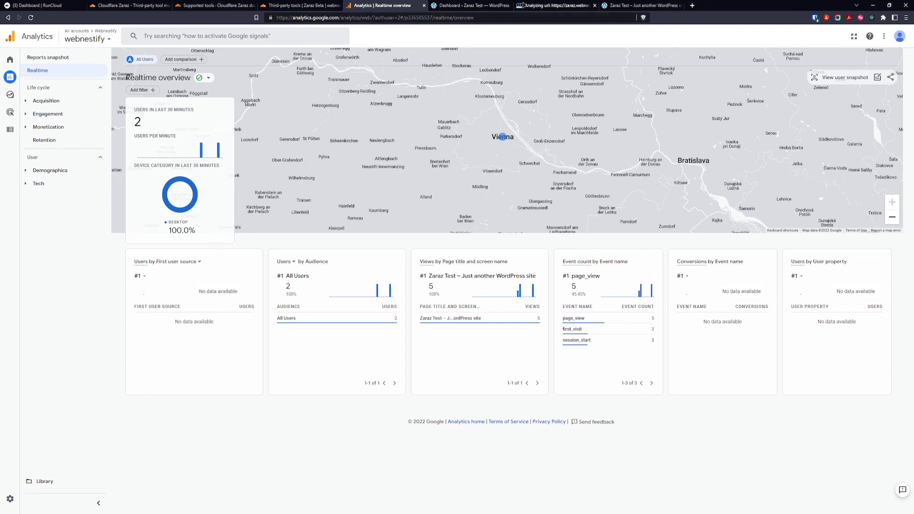
{"action": "left_click", "coordinate": [474, 7]}
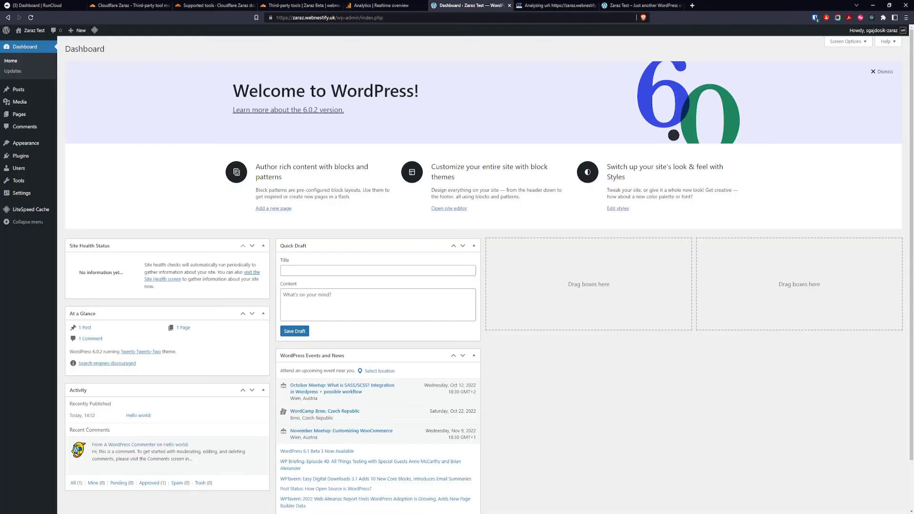
{"action": "key", "text": "ctrl+7"}
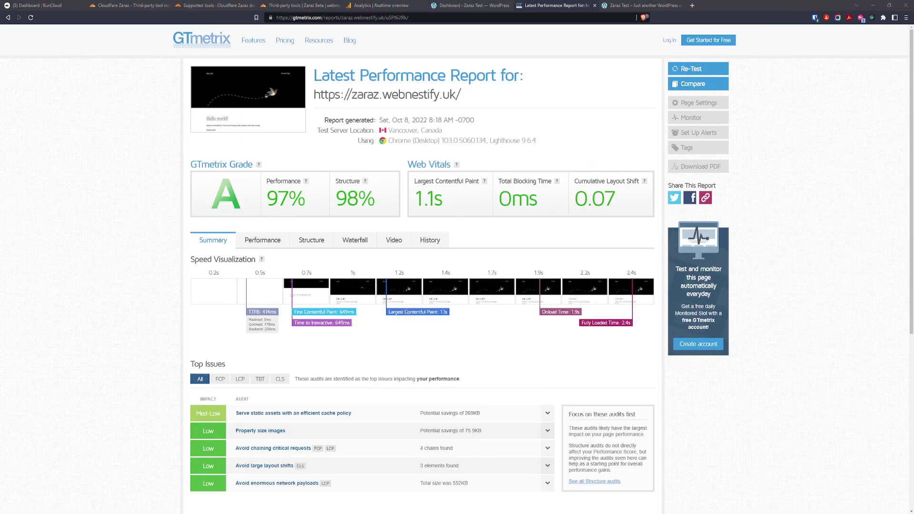
{"action": "scroll", "coordinate": [456, 267], "scroll_direction": "down", "scroll_amount": 1}
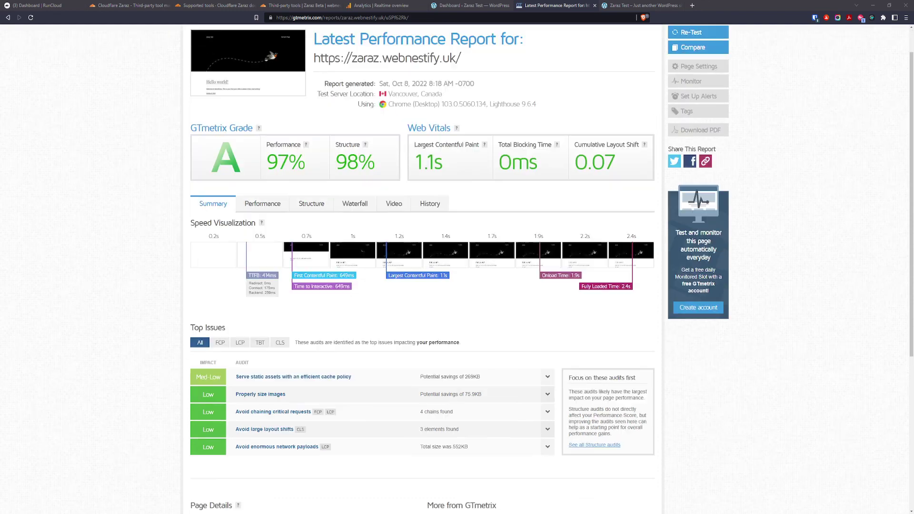
{"action": "left_click", "coordinate": [355, 203]}
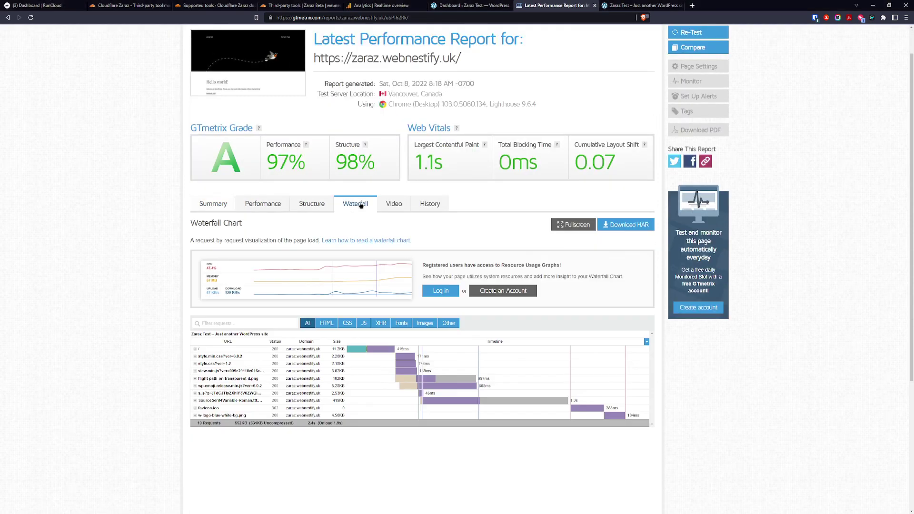